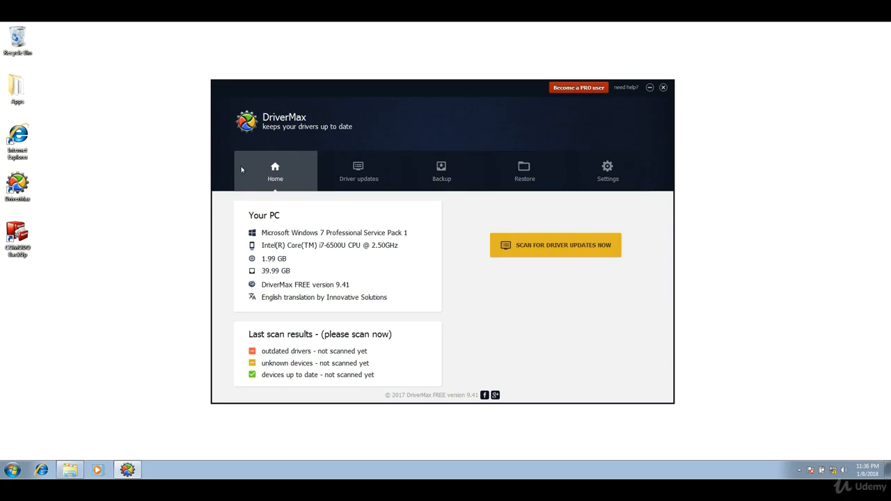
Start a driver backup archive and look through the list of drivers available for backup
left_click(442, 170)
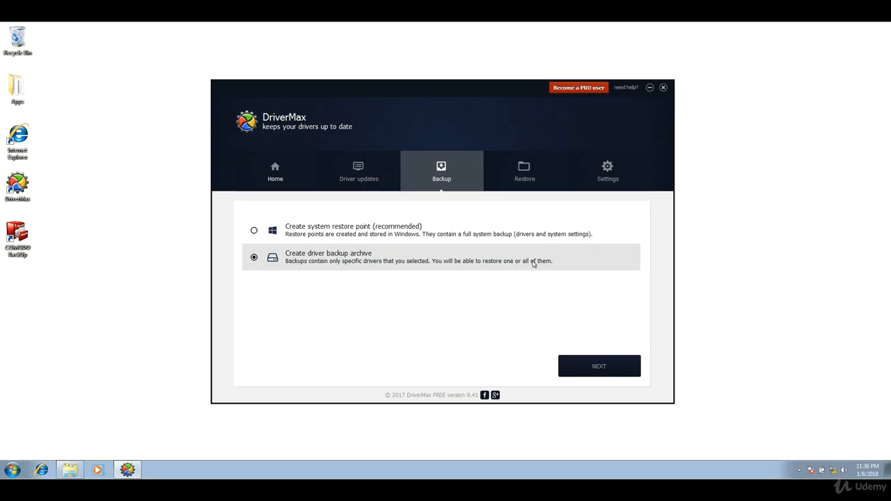
left_click(589, 362)
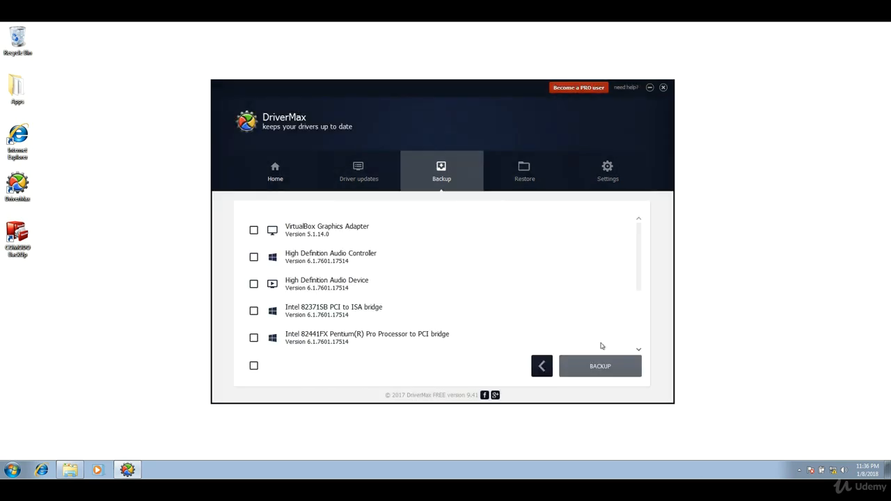
left_click_drag(497, 89, 594, 78)
left_click_drag(750, 223, 736, 285)
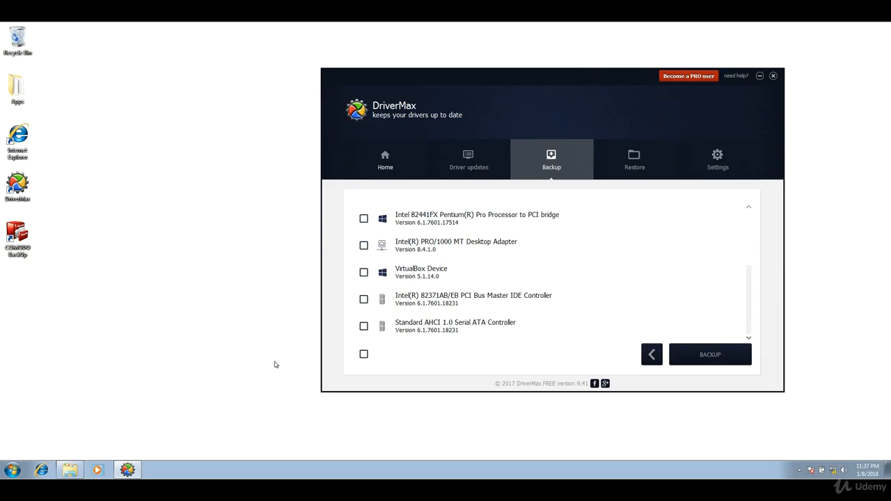
Open Device Manager, arrange it side by side with the DriverMax window, and expand the Network adapters category
left_click(12, 470)
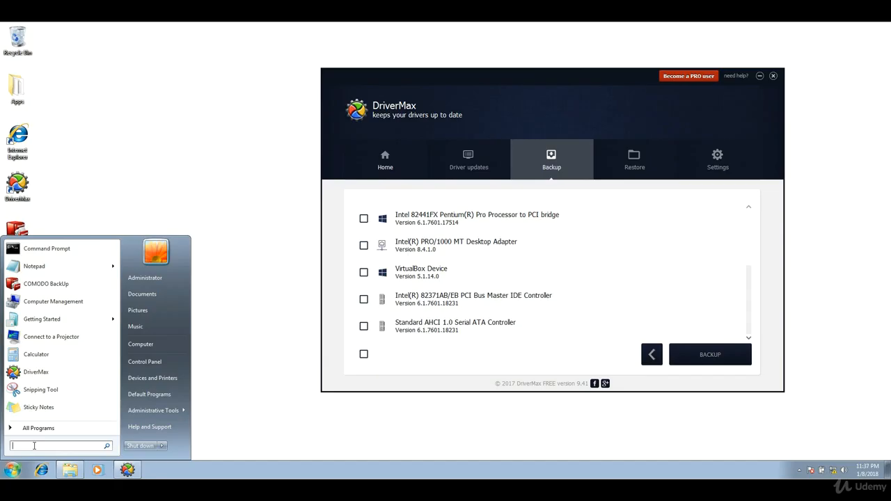
type("device")
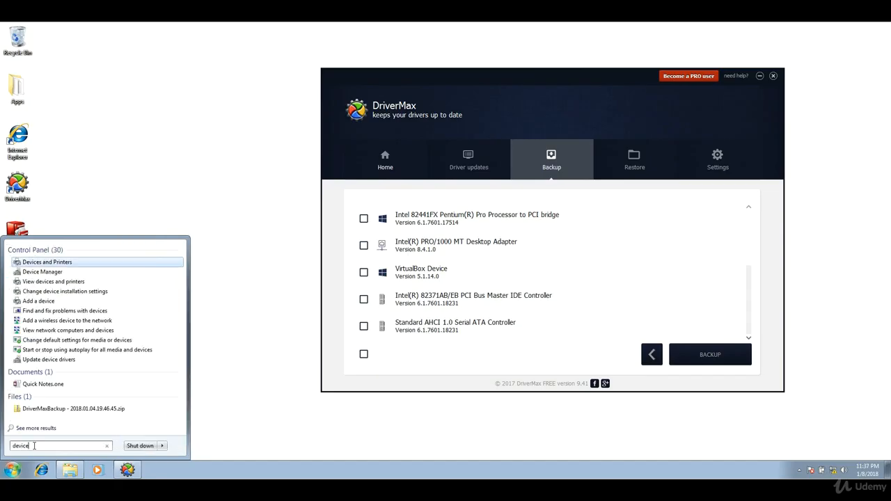
left_click(47, 274)
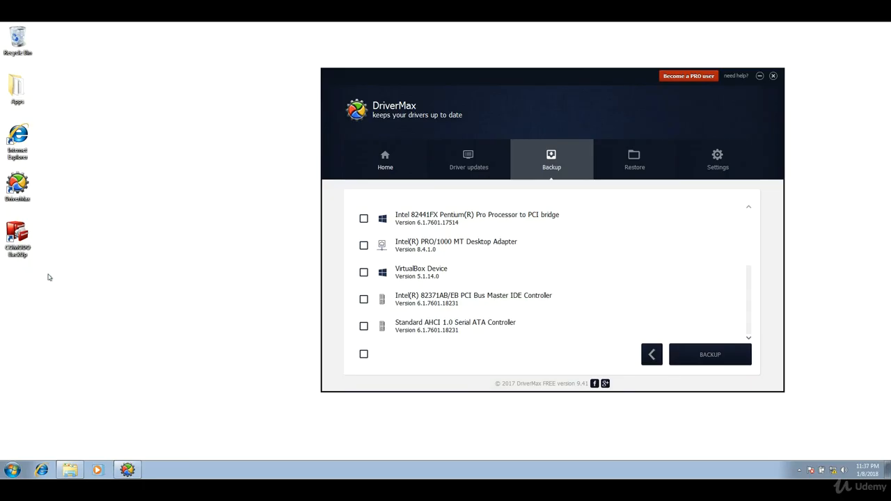
left_click_drag(465, 74, 523, 54)
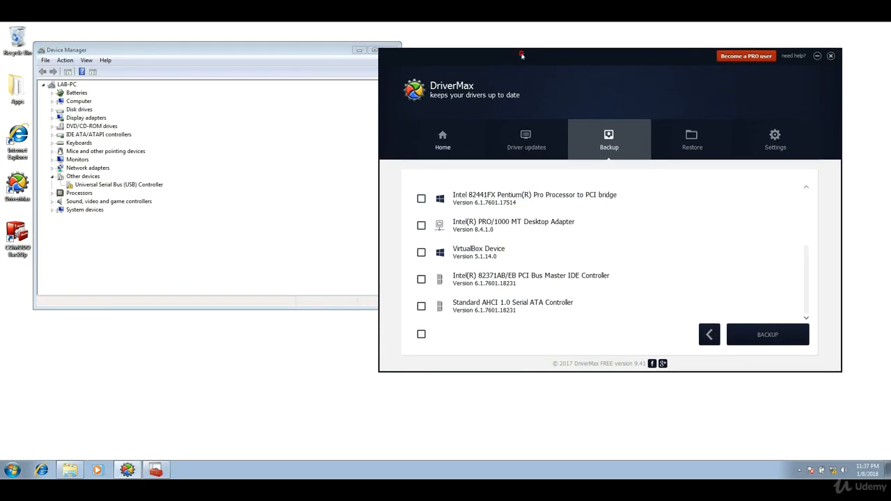
left_click_drag(168, 306, 167, 363)
left_click_drag(389, 257, 336, 254)
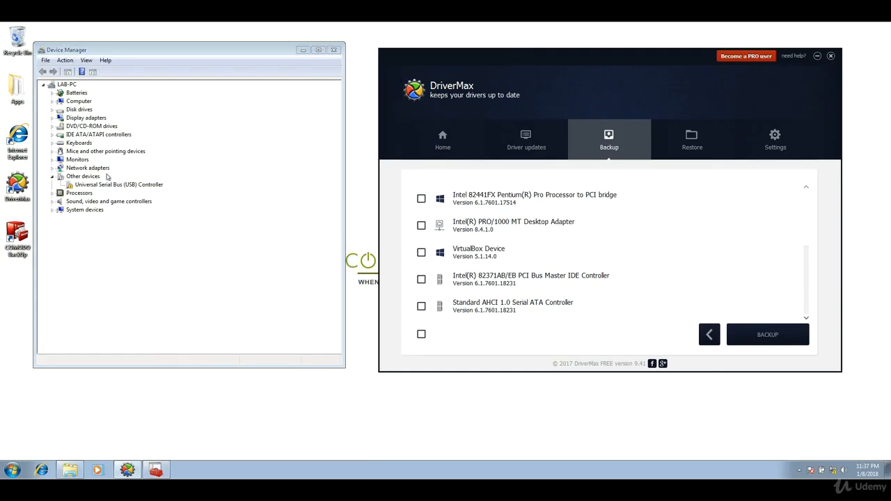
left_click(51, 168)
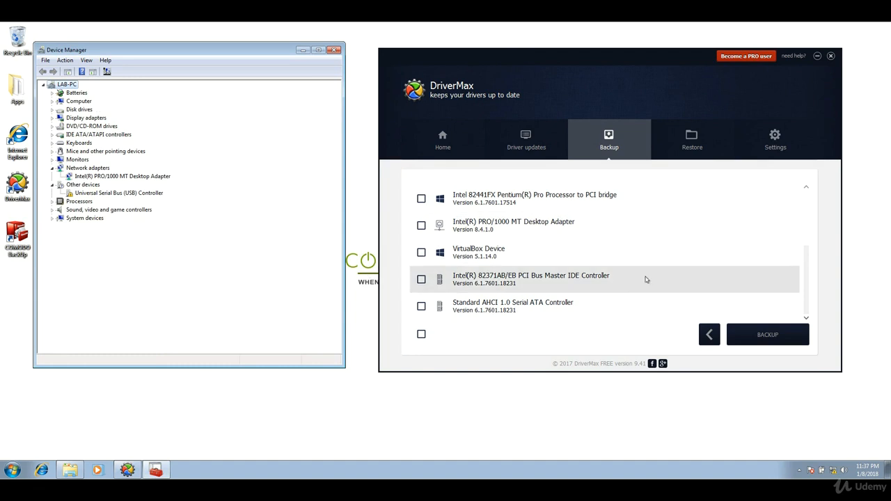
Select all listed drivers in DriverMax and back them up
left_click_drag(805, 285, 805, 224)
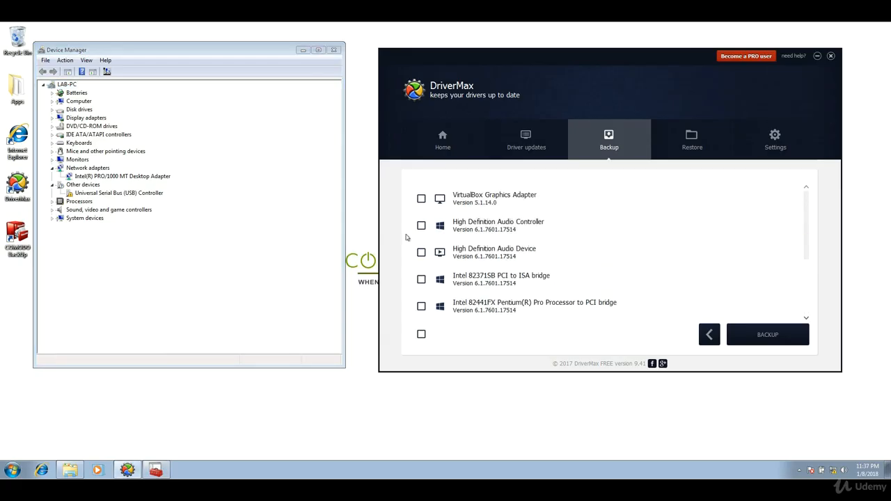
left_click(422, 335)
left_click(766, 334)
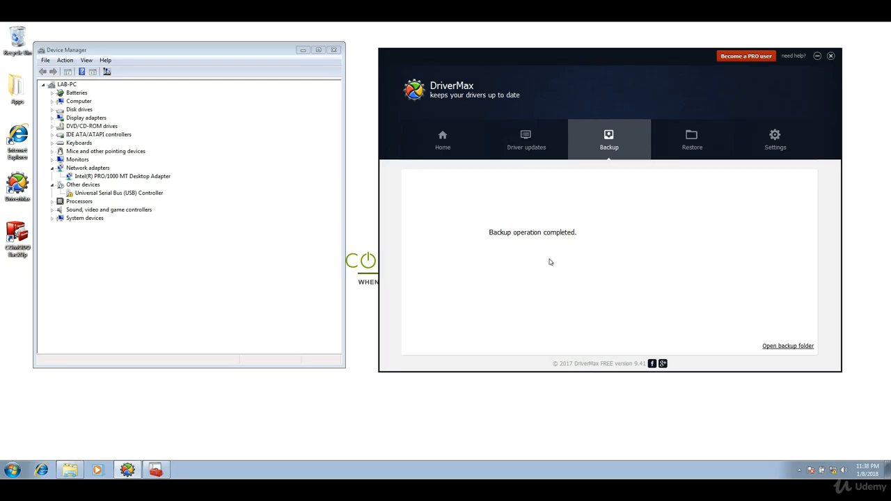
Open the backup folder, inspect the contents of DriverMaxBackup - 2018.01.04.00.31.09.zip, and close the folder
left_click(788, 347)
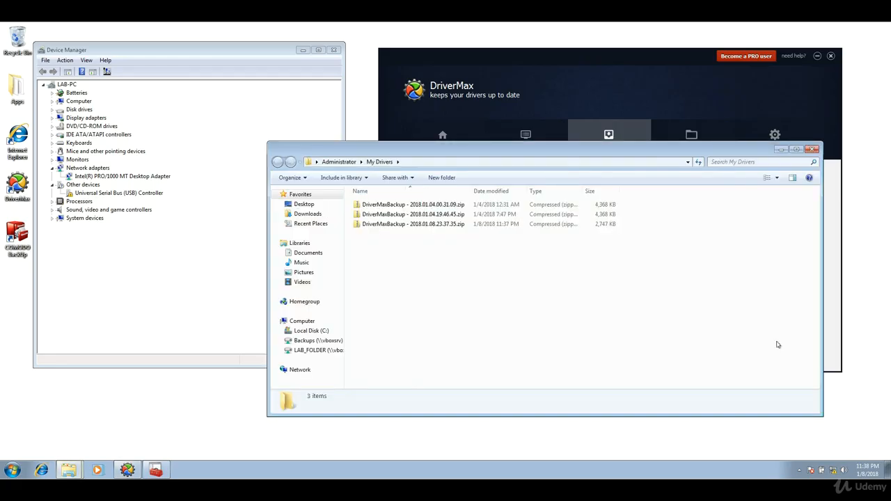
double_click(389, 208)
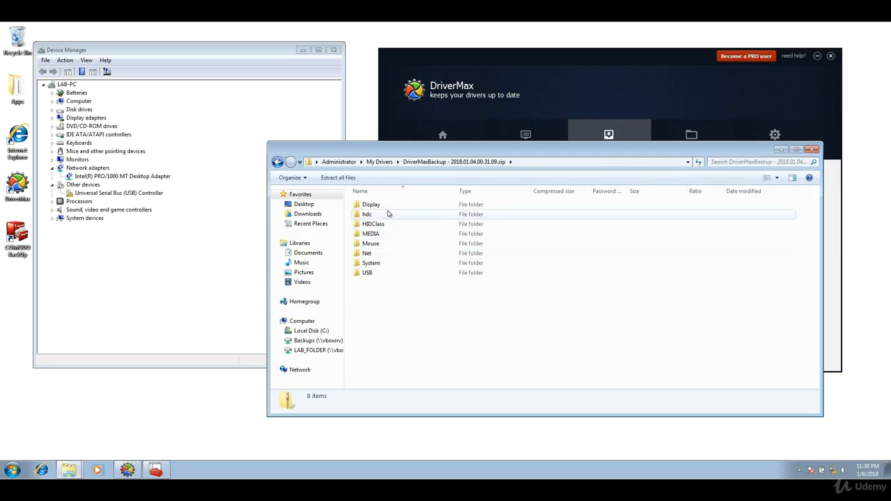
left_click(277, 162)
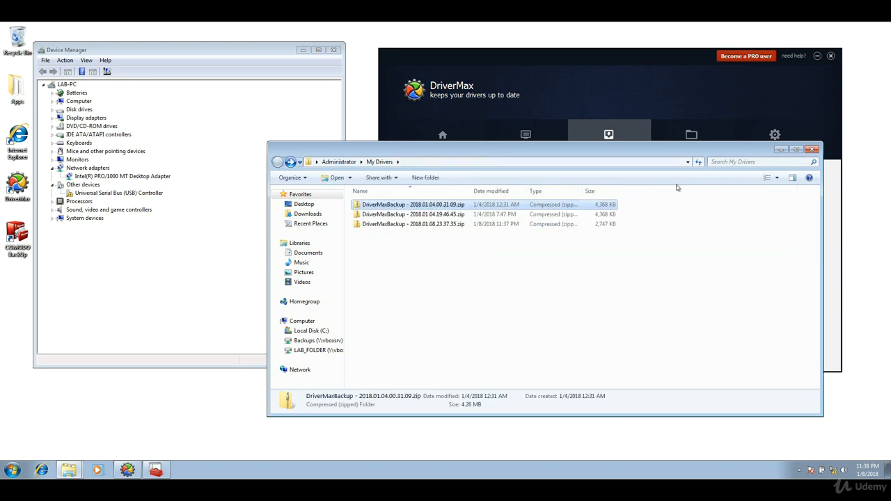
left_click(811, 150)
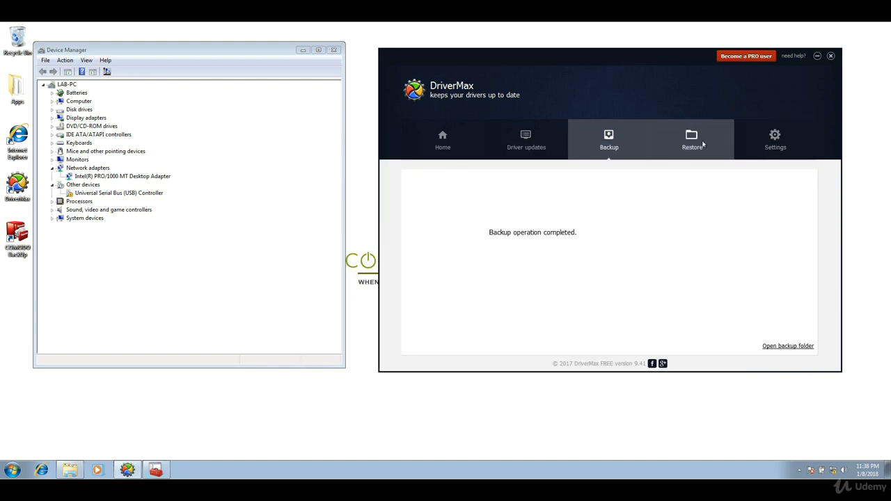
Bring up DriverMax's restore options, and uninstall the Intel(R) PRO/1000 MT Desktop Adapter in Device Manager
left_click(703, 145)
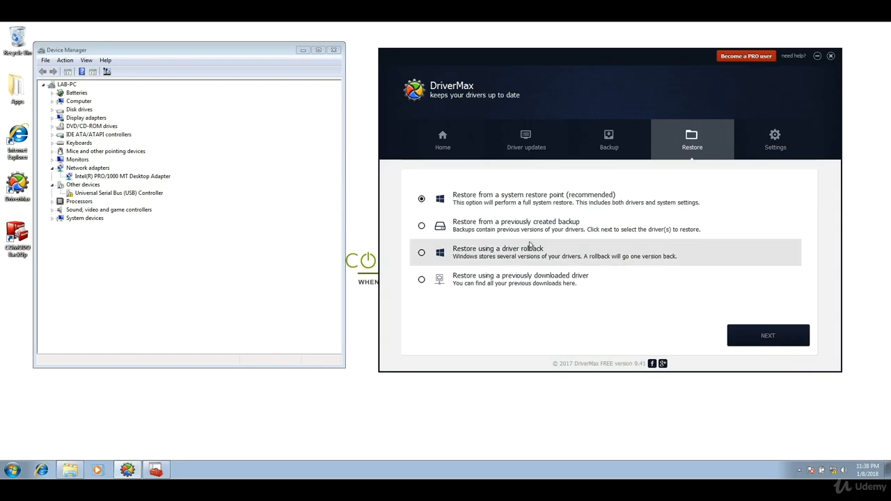
left_click(53, 187)
right_click(101, 177)
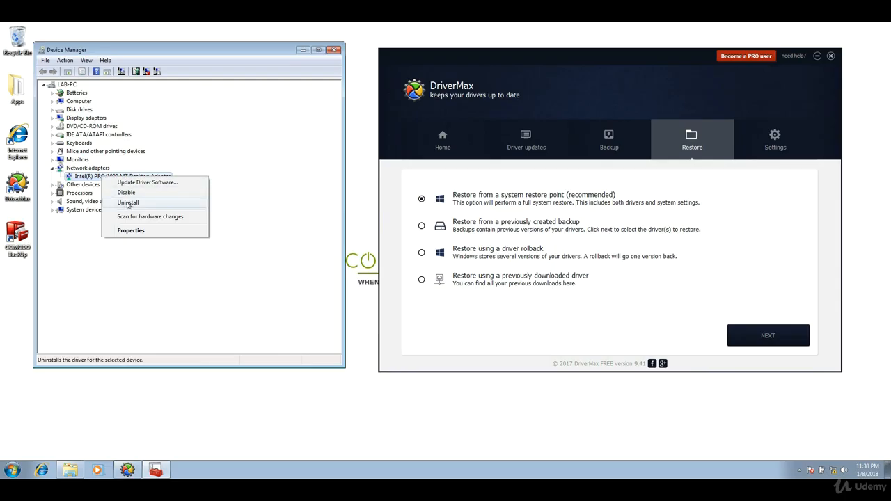
left_click(128, 203)
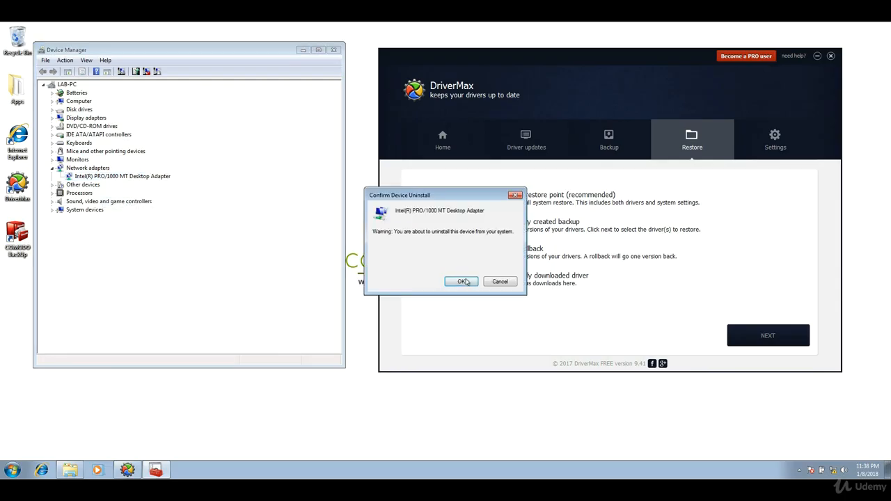
left_click(470, 281)
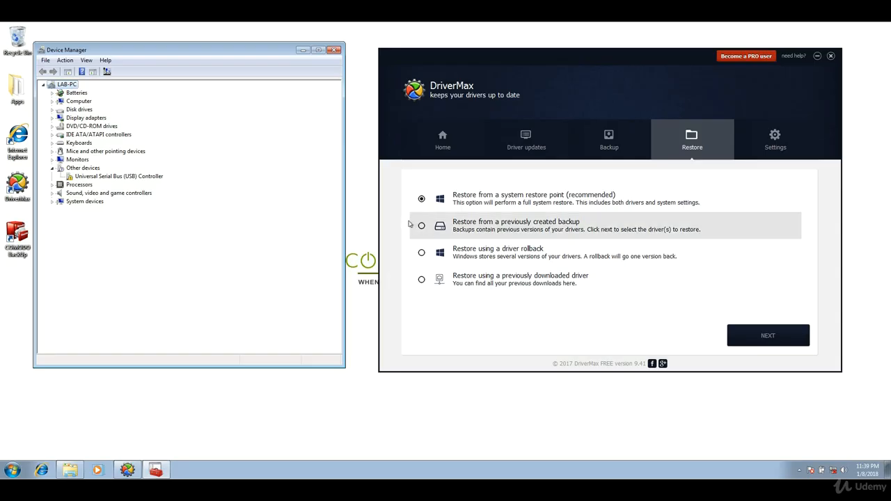
Restore the Intel(R) PRO/1000 MT Desktop Adapter driver in DriverMax from its previously created backup of 1/3/2018
left_click(473, 226)
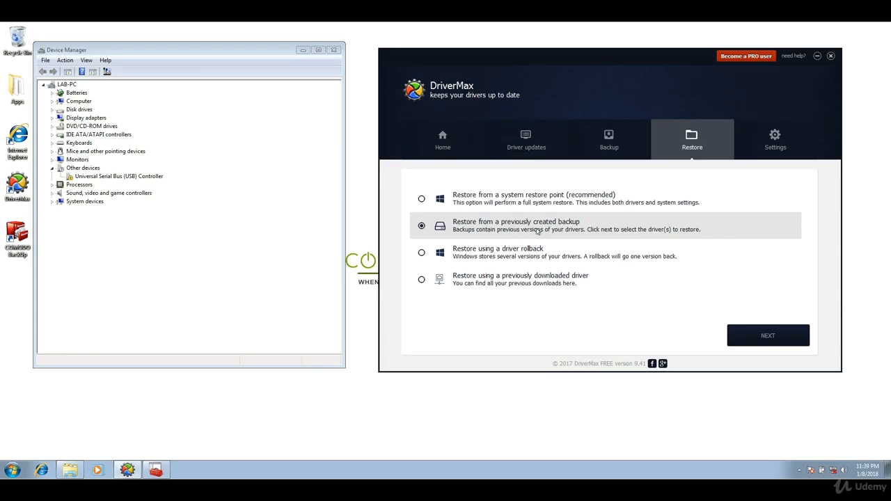
left_click(770, 332)
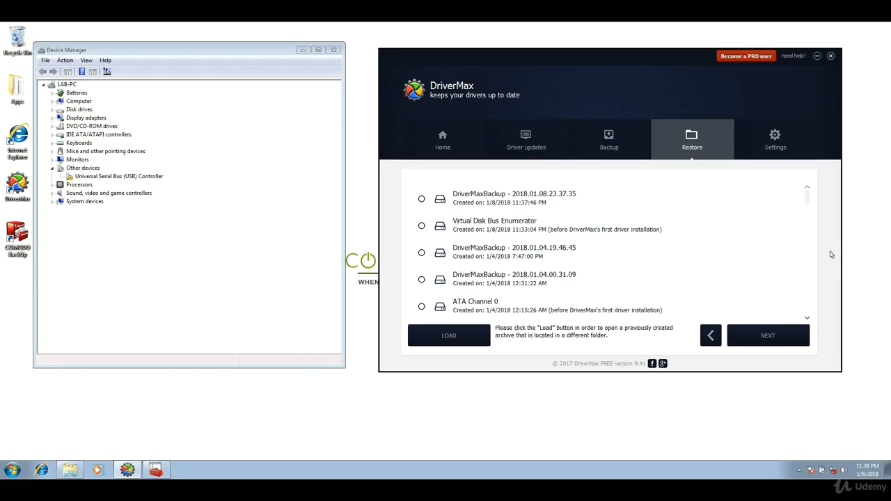
left_click_drag(806, 194, 804, 280)
left_click(583, 228)
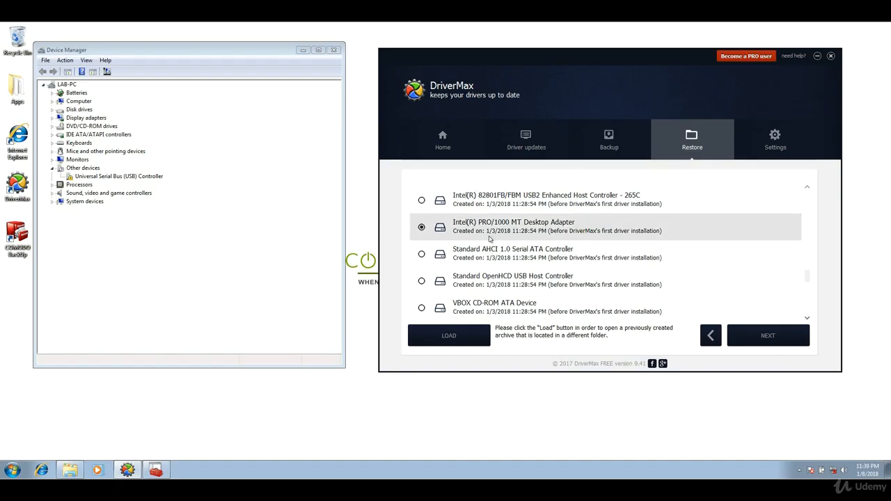
left_click(770, 337)
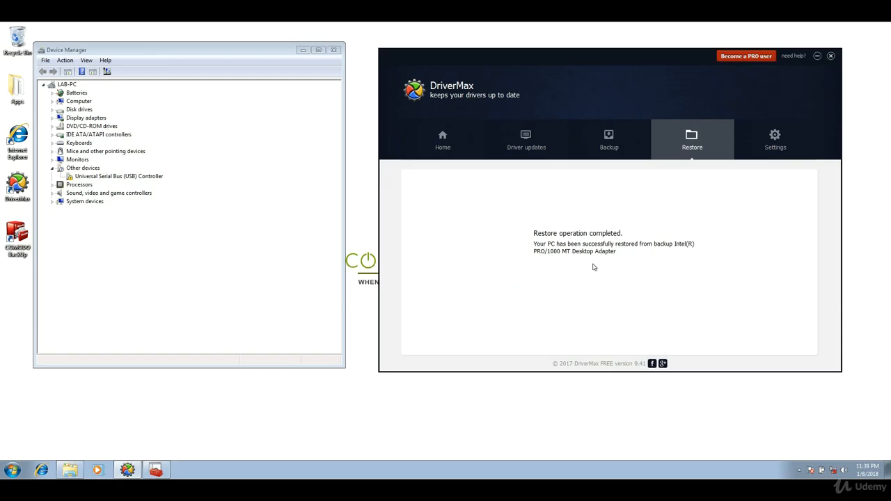
Scan for hardware changes in Device Manager, dismiss the driver notification, and select the Intel(R) PRO/1000 MT Desktop Adapter
left_click(176, 250)
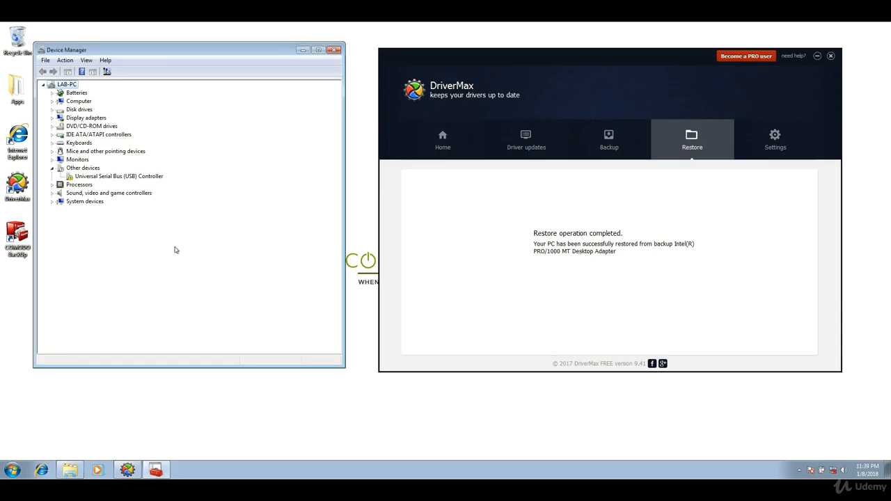
right_click(92, 193)
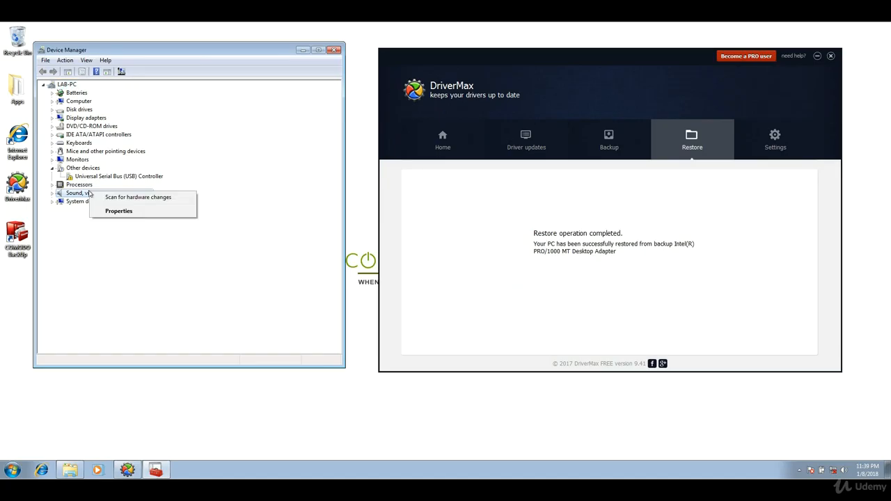
left_click(138, 197)
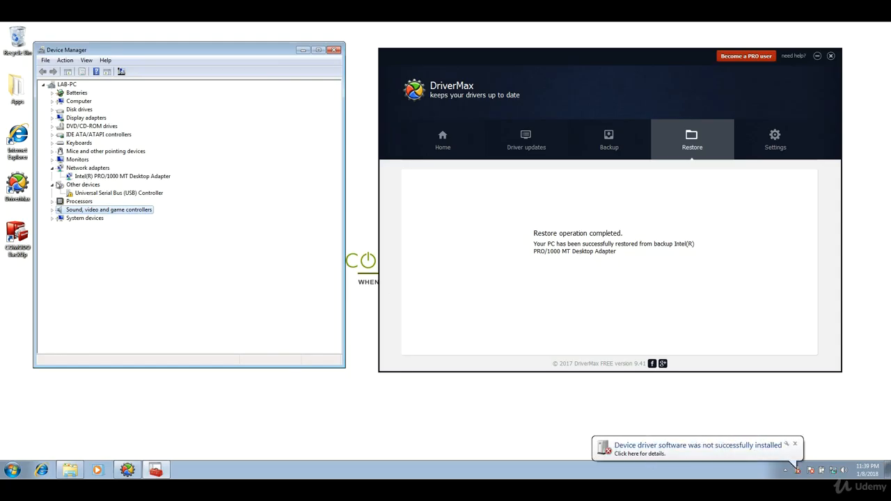
left_click(52, 185)
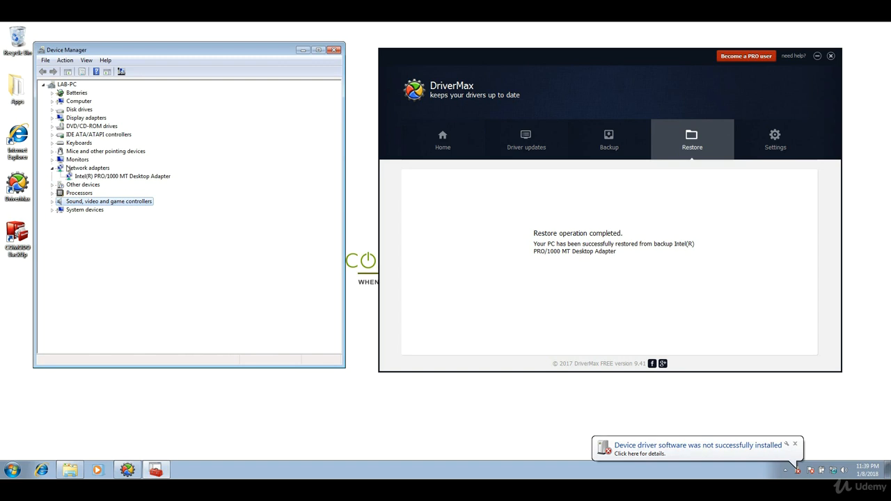
left_click(796, 445)
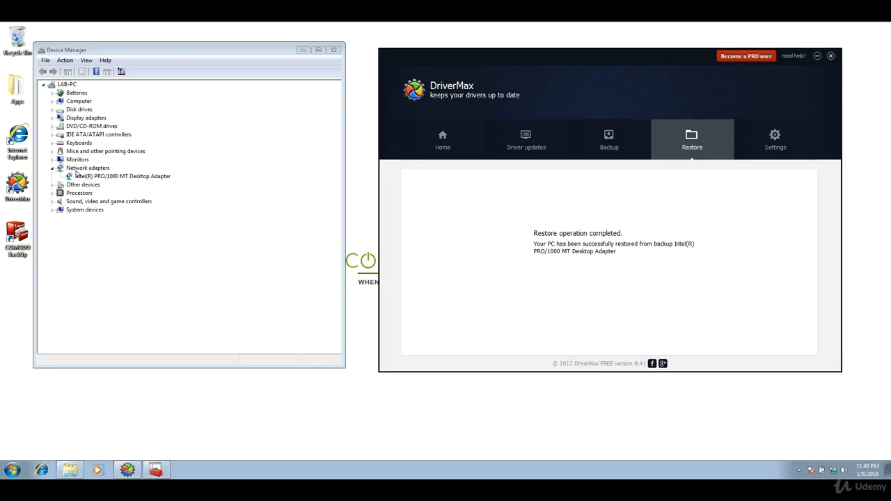
left_click(114, 179)
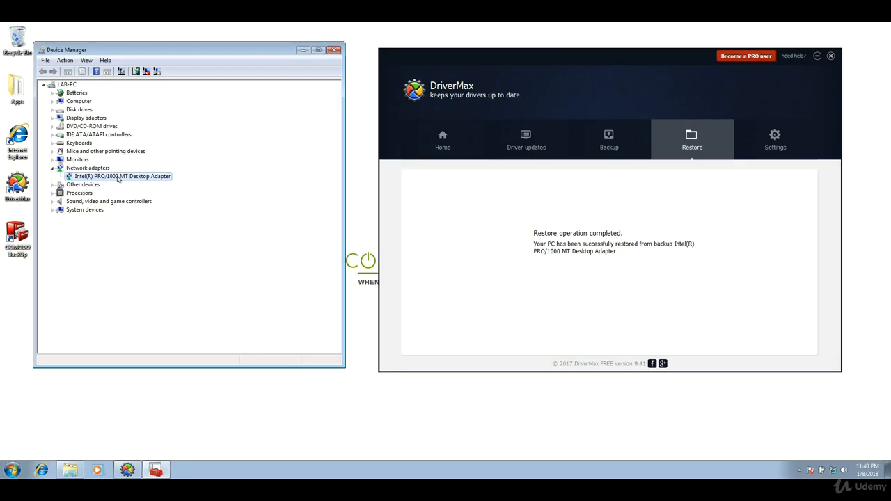
Close both DriverMax and Device Manager
left_click(831, 56)
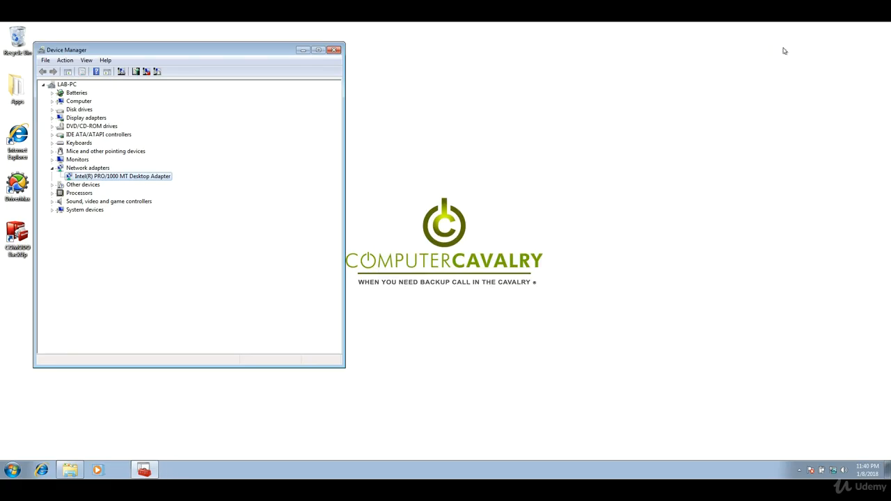
left_click(335, 51)
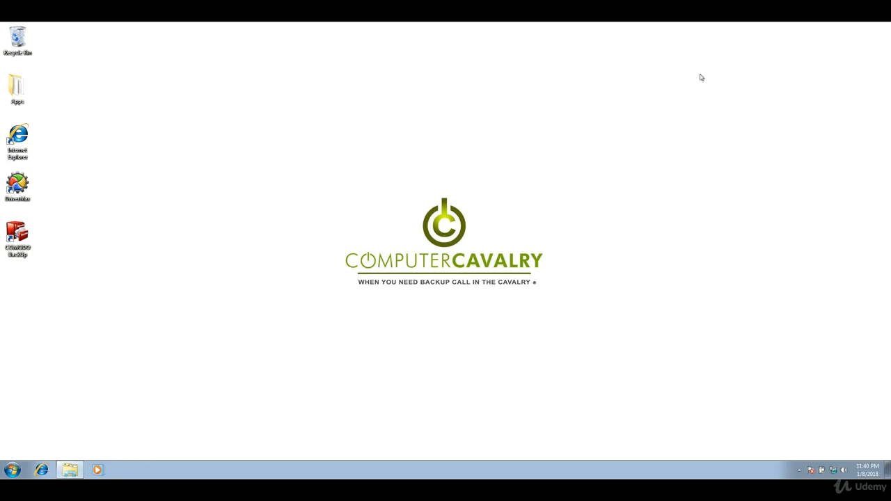